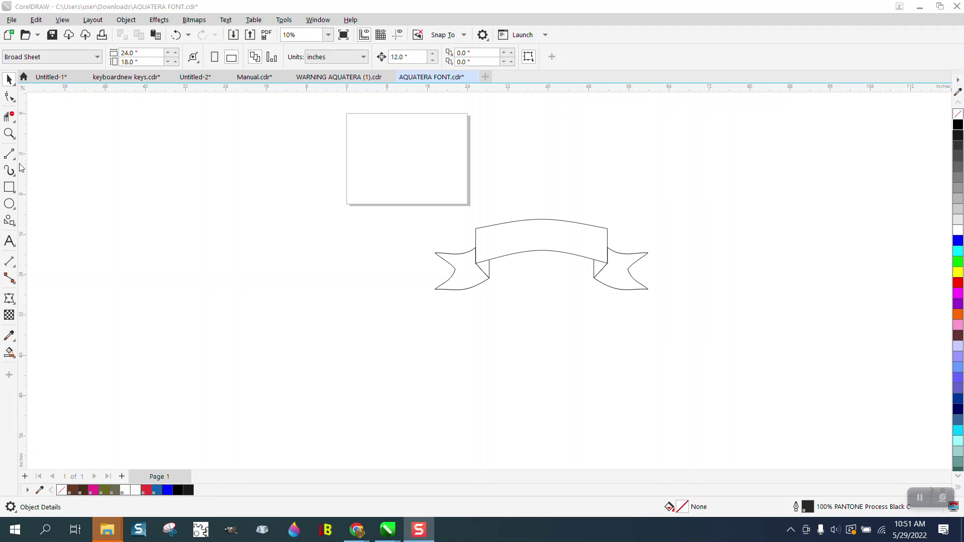
Step: Zoom in on the curved banner and activate Common Shapes with its shape gallery open
{"action": "left_click", "coordinate": [10, 135]}
{"action": "left_click_drag", "start_coordinate": [391, 219], "coordinate": [579, 300]}
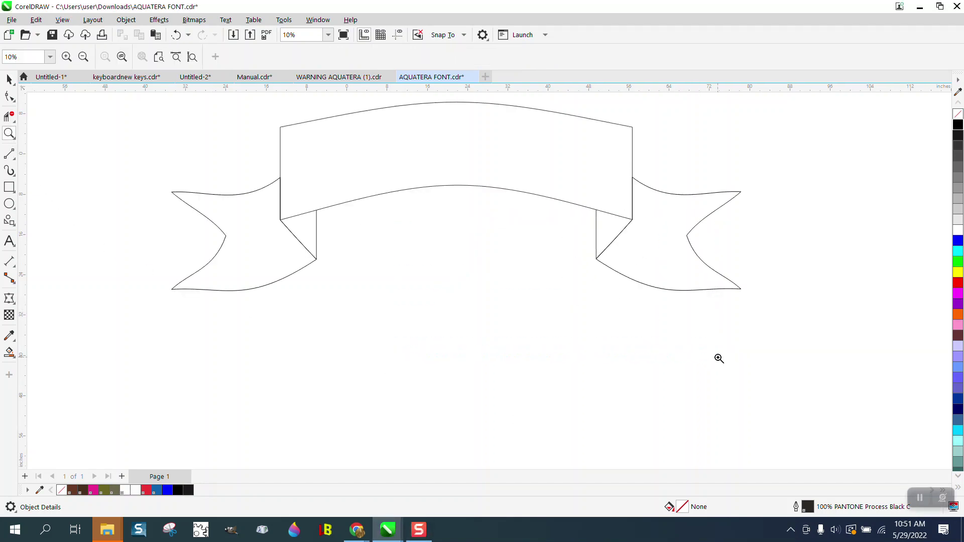
{"action": "left_click", "coordinate": [11, 223]}
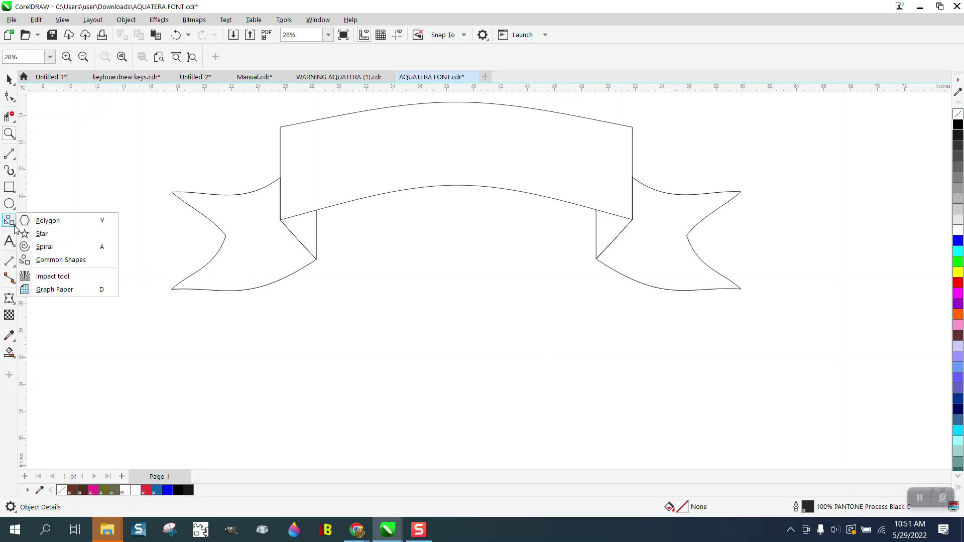
{"action": "left_click", "coordinate": [61, 260]}
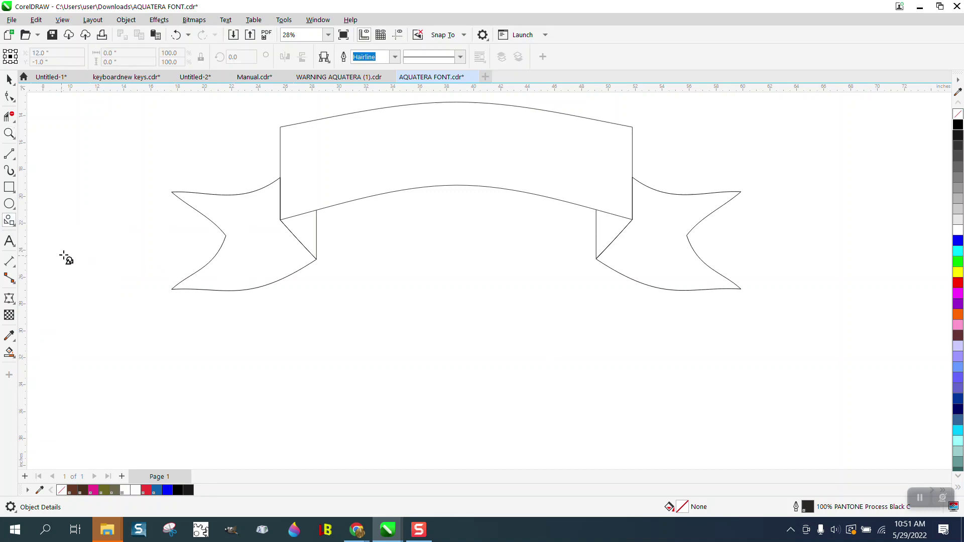
{"action": "left_click", "coordinate": [324, 57]}
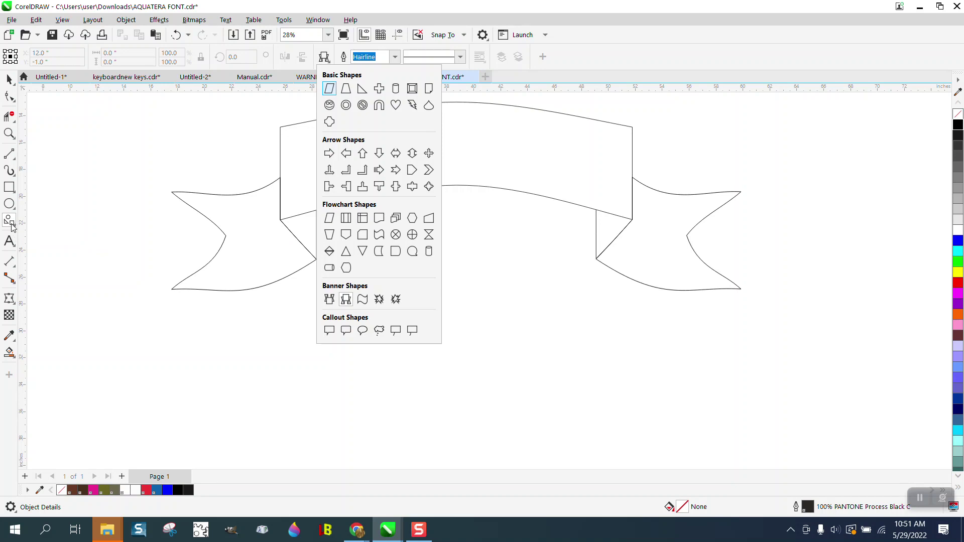
Step: Draw a ribbon from Banner Shapes below the curved banner
{"action": "left_click", "coordinate": [345, 299]}
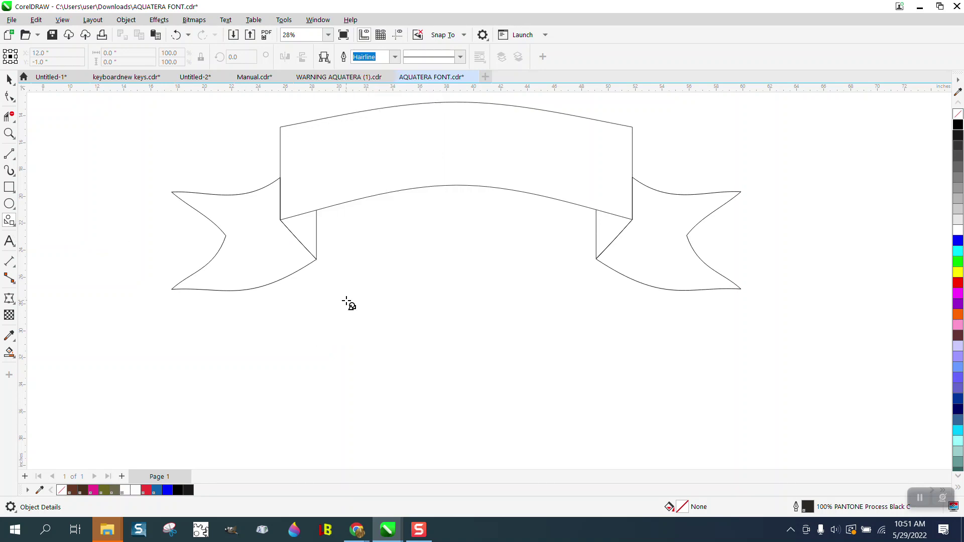
{"action": "left_click_drag", "start_coordinate": [695, 347], "coordinate": [262, 442]}
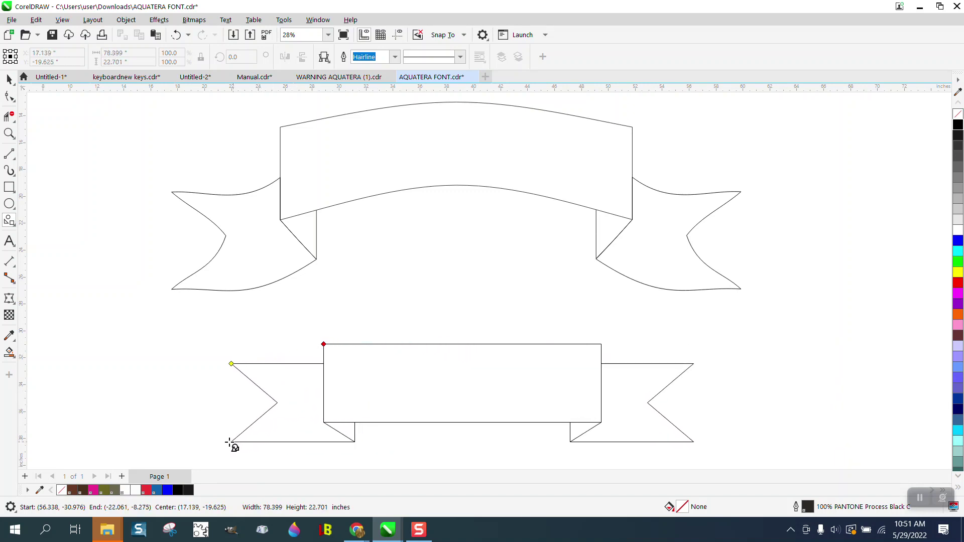
{"action": "left_click_drag", "start_coordinate": [262, 442], "coordinate": [226, 444]}
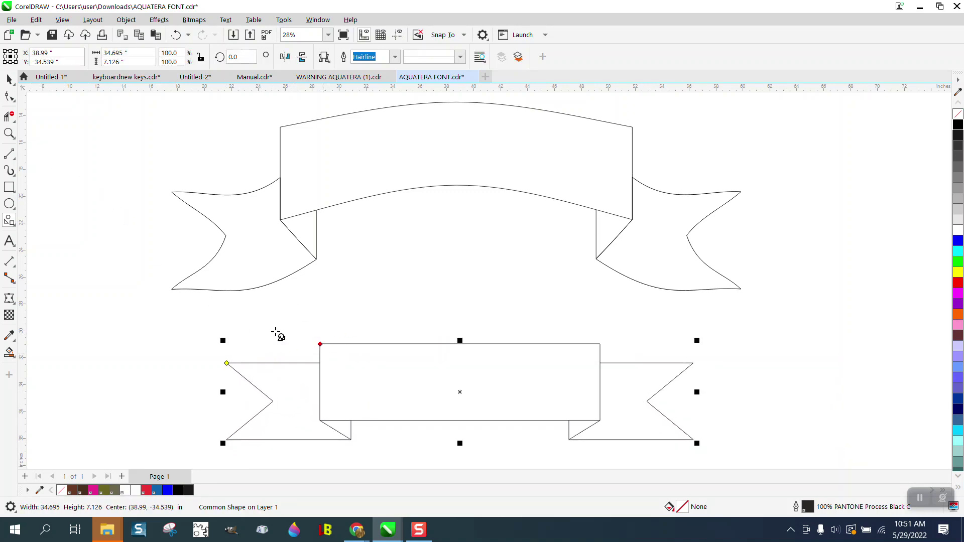
Step: Widen the new banner's centre panel and reposition its tails using the glyph nodes
{"action": "left_click", "coordinate": [10, 96]}
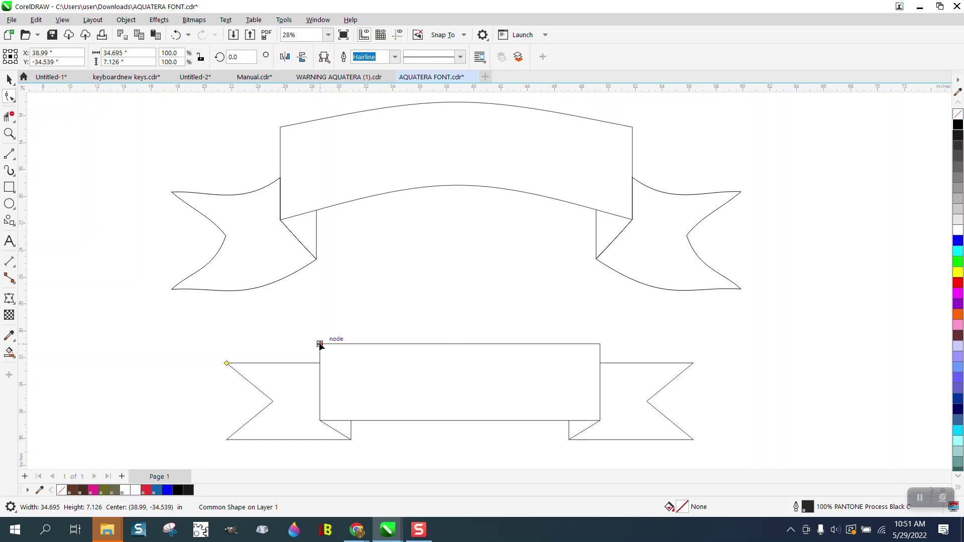
{"action": "mouse_move", "coordinate": [320, 345]}
{"action": "left_mouse_down"}
{"action": "mouse_move", "coordinate": [369, 347]}
{"action": "mouse_move", "coordinate": [291, 345]}
{"action": "left_mouse_up"}
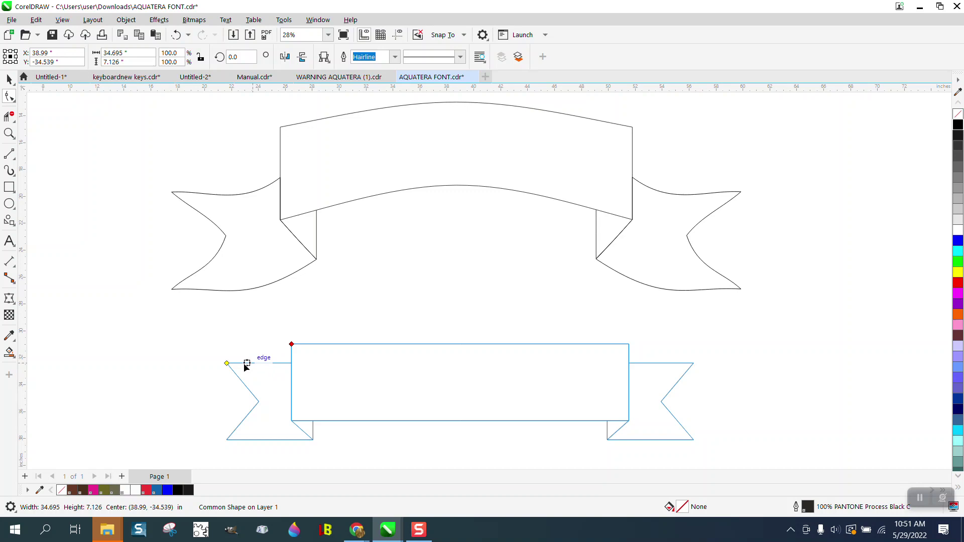
{"action": "left_click_drag", "start_coordinate": [226, 364], "coordinate": [227, 375]}
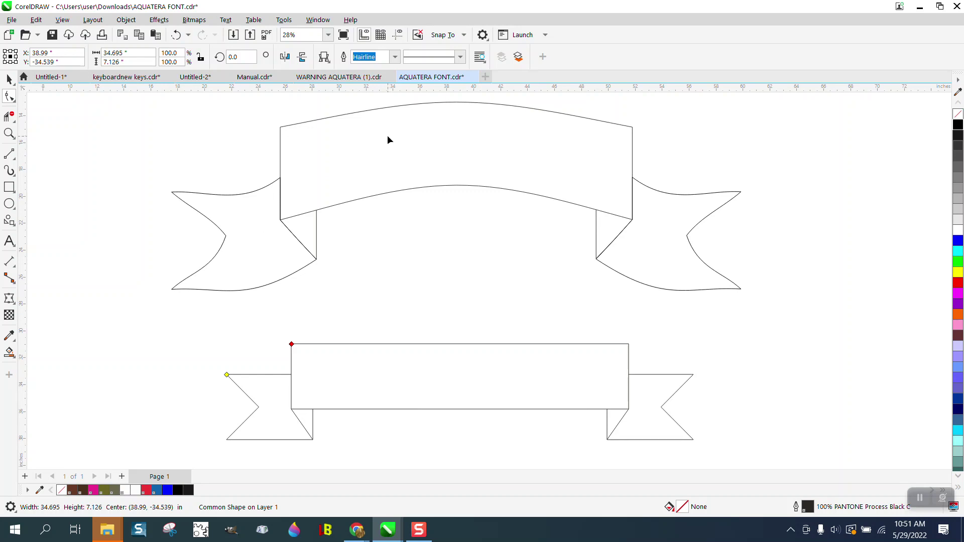
{"action": "scroll", "coordinate": [388, 140], "scroll_direction": "down", "scroll_amount": 2}
{"action": "left_click", "coordinate": [10, 96]}
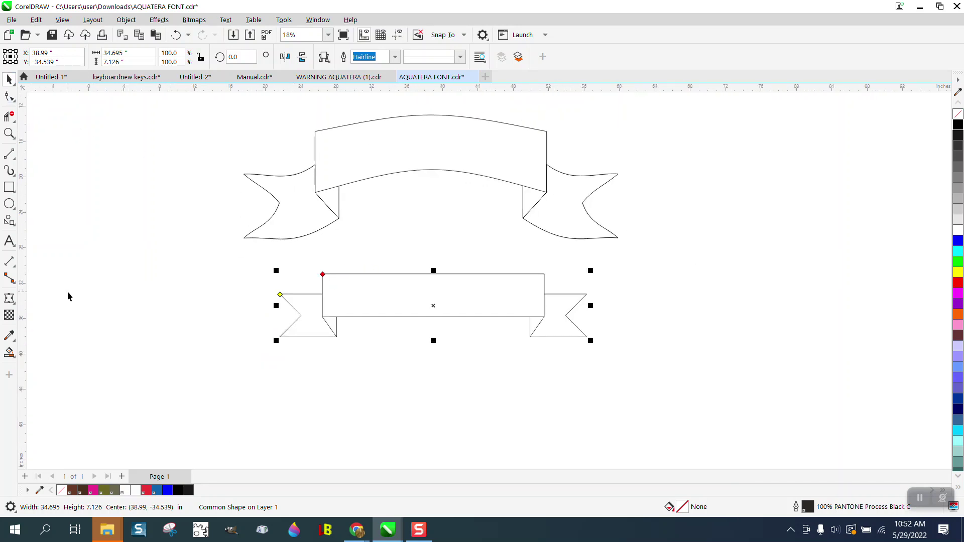
Step: Envelope the lower banner, raising its top and bottom middle nodes to arch it upward
{"action": "left_click", "coordinate": [10, 353]}
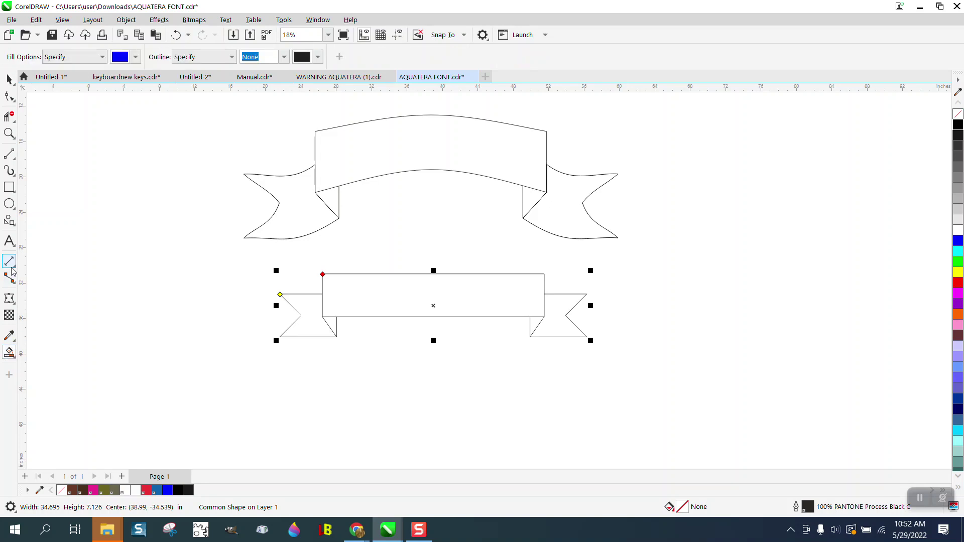
{"action": "left_click", "coordinate": [10, 299]}
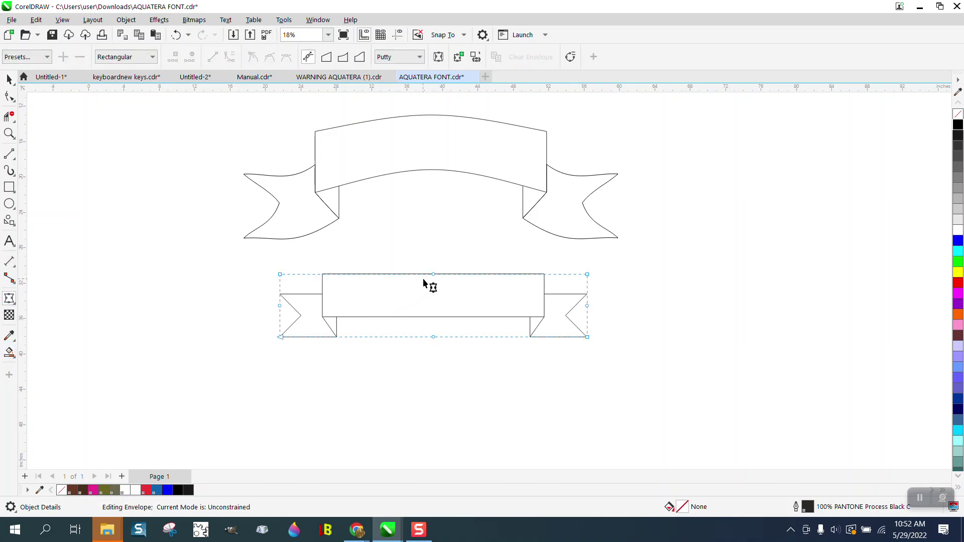
{"action": "left_click_drag", "start_coordinate": [433, 276], "coordinate": [434, 251]}
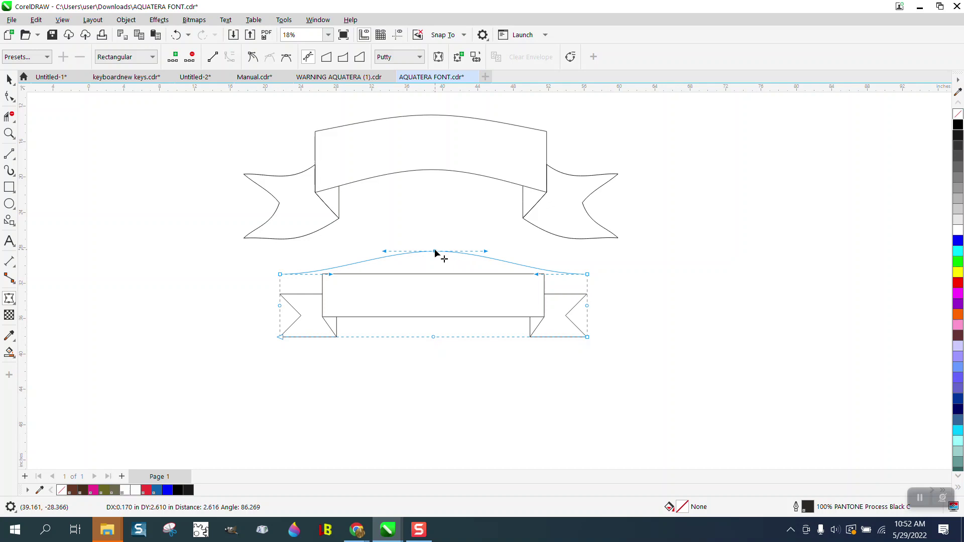
{"action": "left_click_drag", "start_coordinate": [433, 337], "coordinate": [435, 300]}
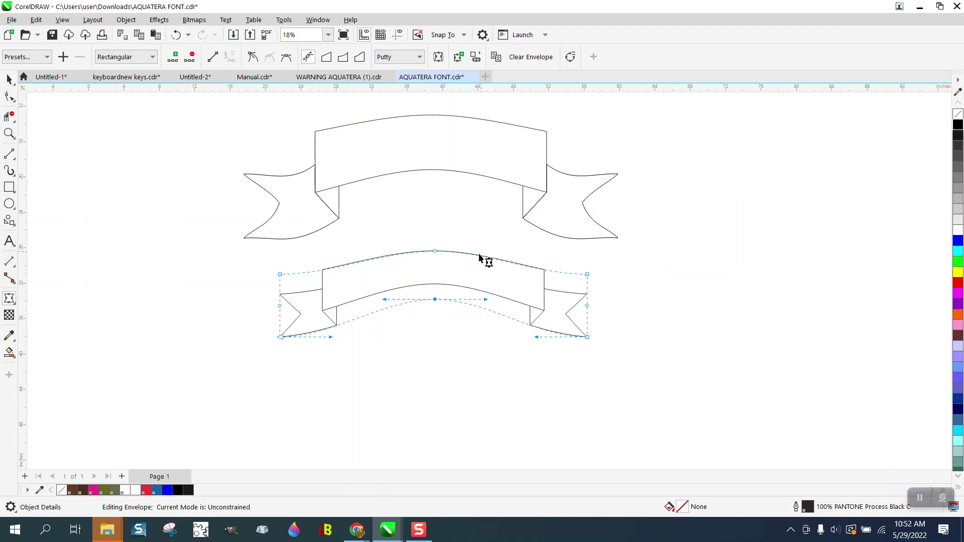
{"action": "left_click", "coordinate": [11, 80]}
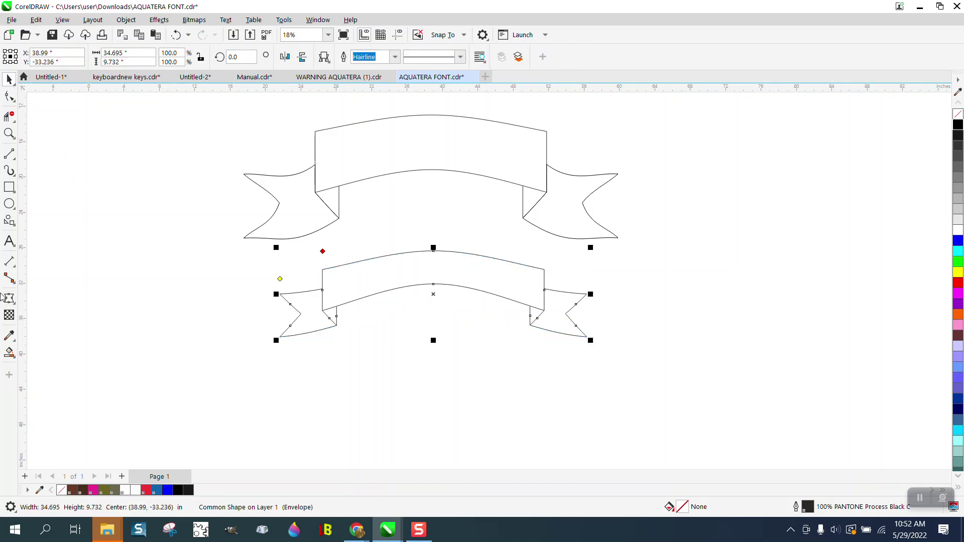
Step: Smart Fill a copy of the lower banner's left tail and nudge it down
{"action": "left_click", "coordinate": [10, 352]}
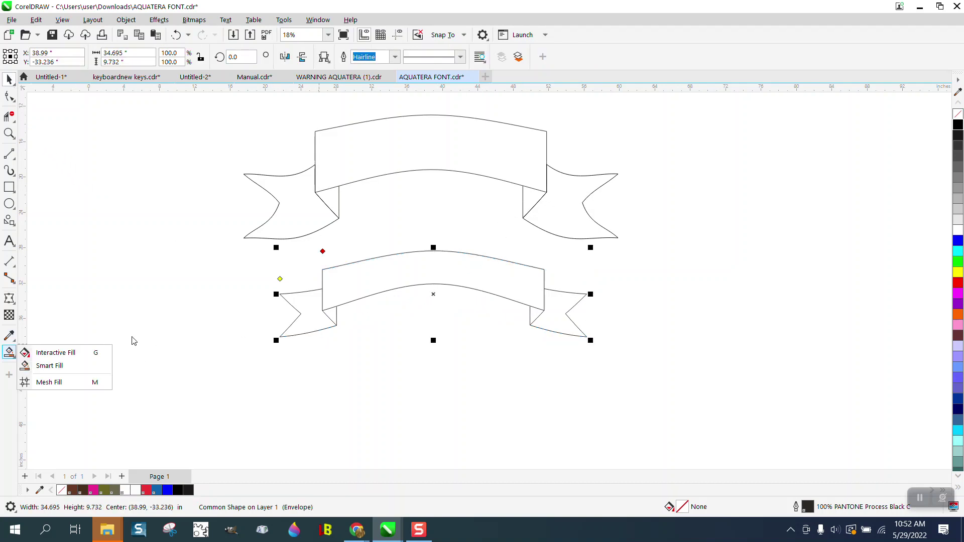
{"action": "left_click", "coordinate": [49, 365]}
{"action": "left_click", "coordinate": [310, 317]}
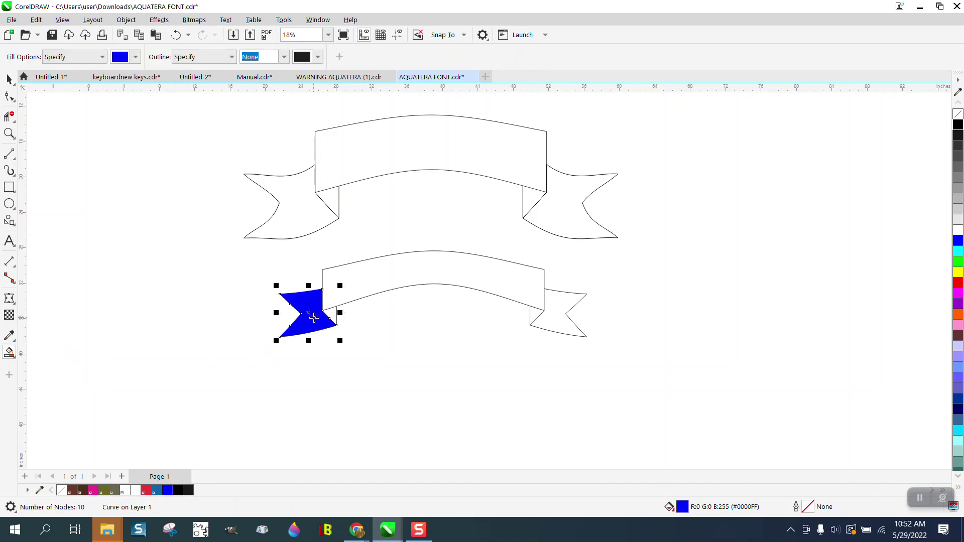
{"action": "key", "text": "shift+Down"}
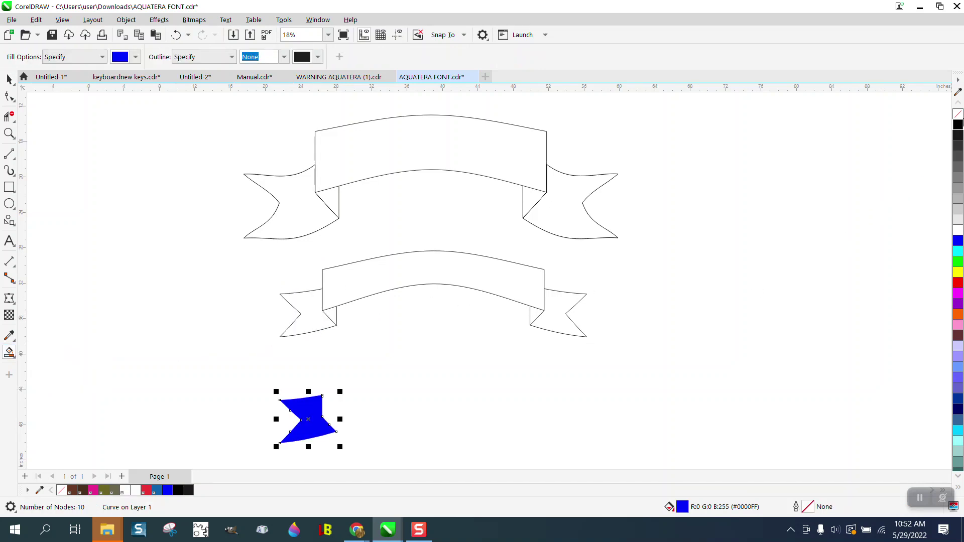
Step: Give the tail copy no fill and a black outline
{"action": "left_click", "coordinate": [958, 113]}
{"action": "right_click", "coordinate": [957, 125]}
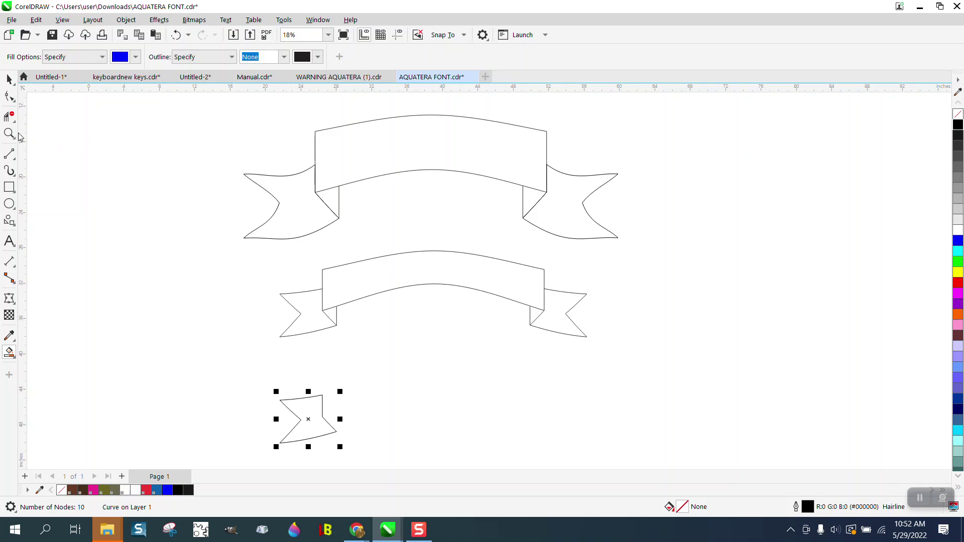
{"action": "left_click", "coordinate": [10, 96]}
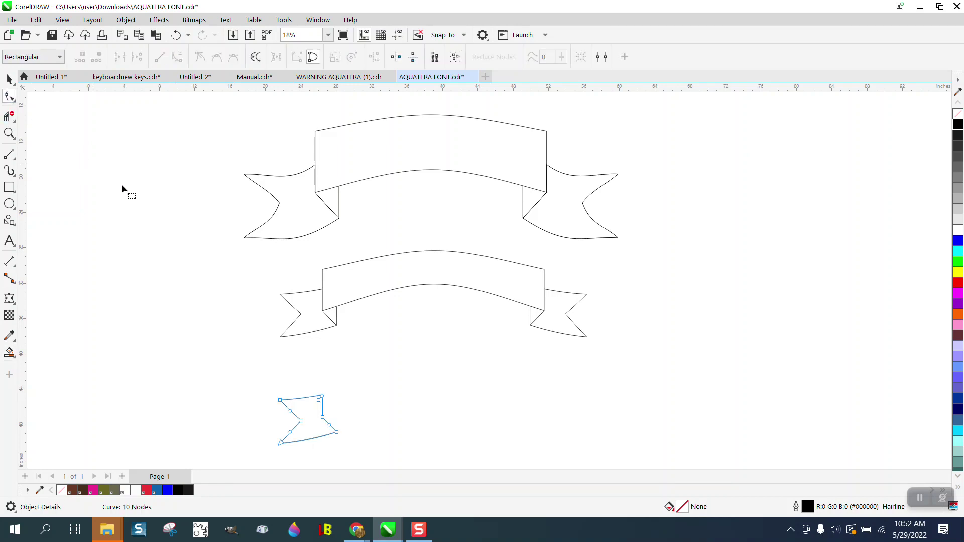
Step: Zoom in on the tail copy and delete its two extra midpoint nodes
{"action": "left_click", "coordinate": [10, 134]}
{"action": "left_click_drag", "start_coordinate": [208, 361], "coordinate": [405, 462]}
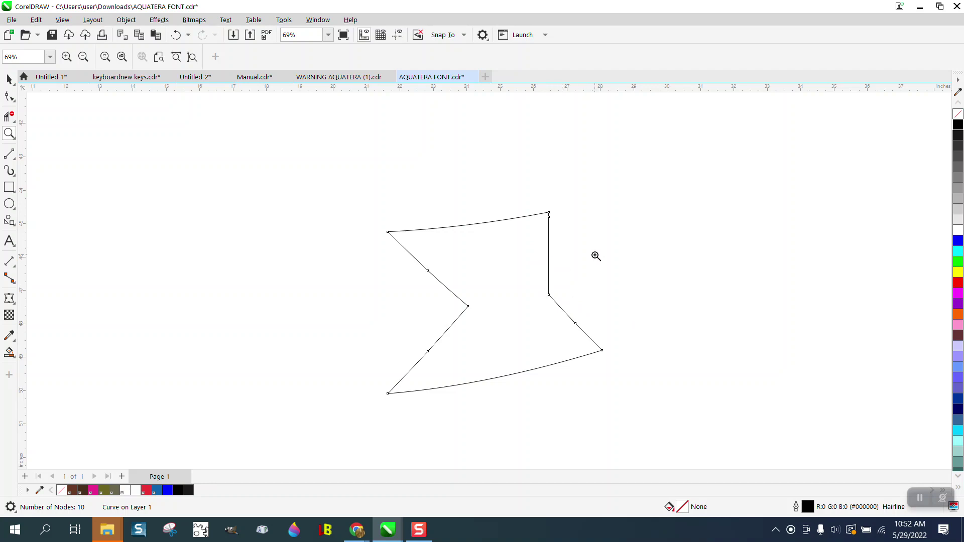
{"action": "left_click", "coordinate": [12, 97]}
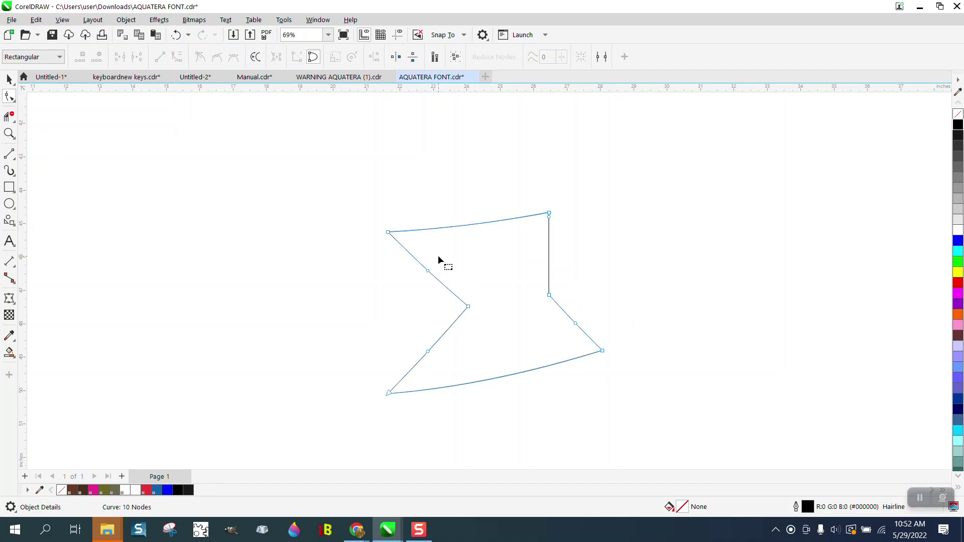
{"action": "left_click_drag", "start_coordinate": [410, 370], "coordinate": [402, 371]}
{"action": "key", "text": "Delete"}
Step: Bend the tail's bottom, top and notch edges into smooth curves
{"action": "left_click", "coordinate": [602, 354]}
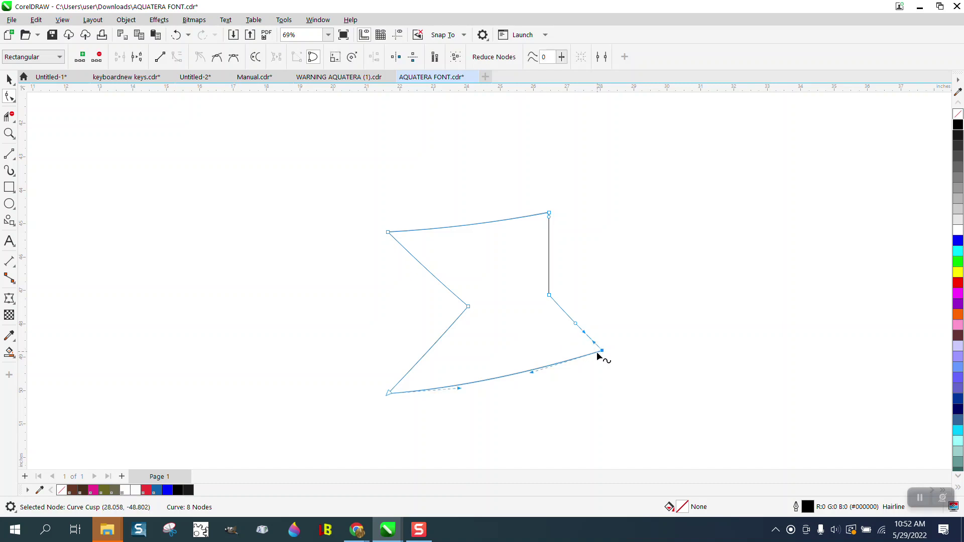
{"action": "left_click_drag", "start_coordinate": [535, 374], "coordinate": [501, 420]}
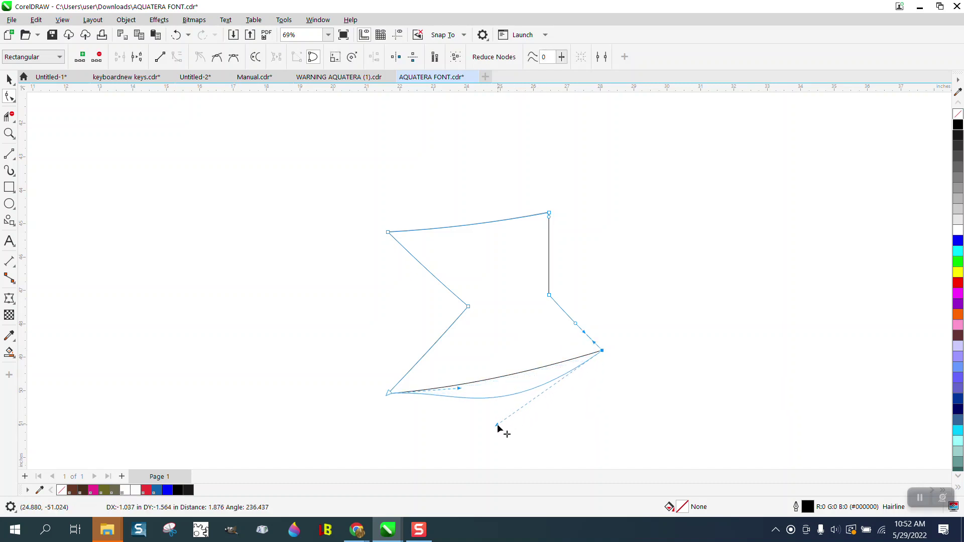
{"action": "left_click", "coordinate": [548, 217]}
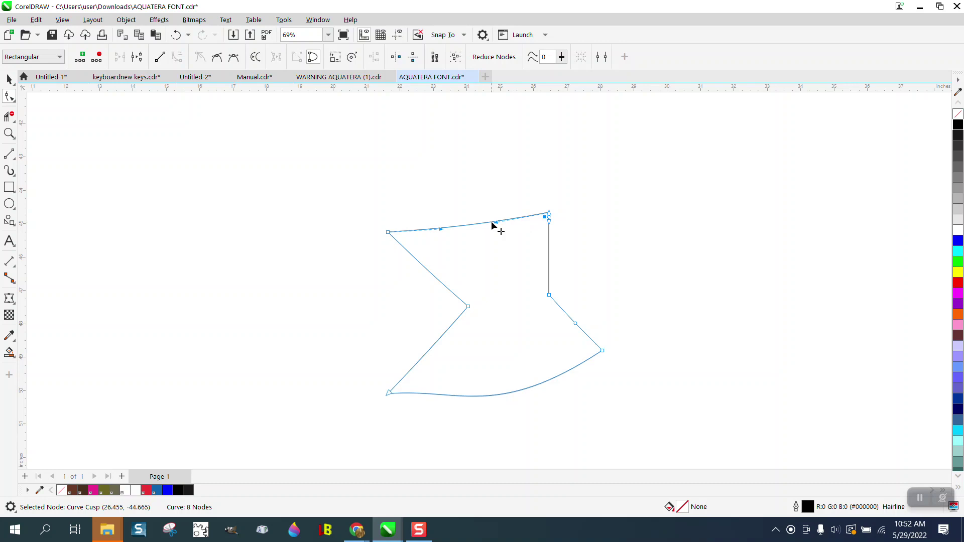
{"action": "left_click_drag", "start_coordinate": [493, 224], "coordinate": [490, 266]}
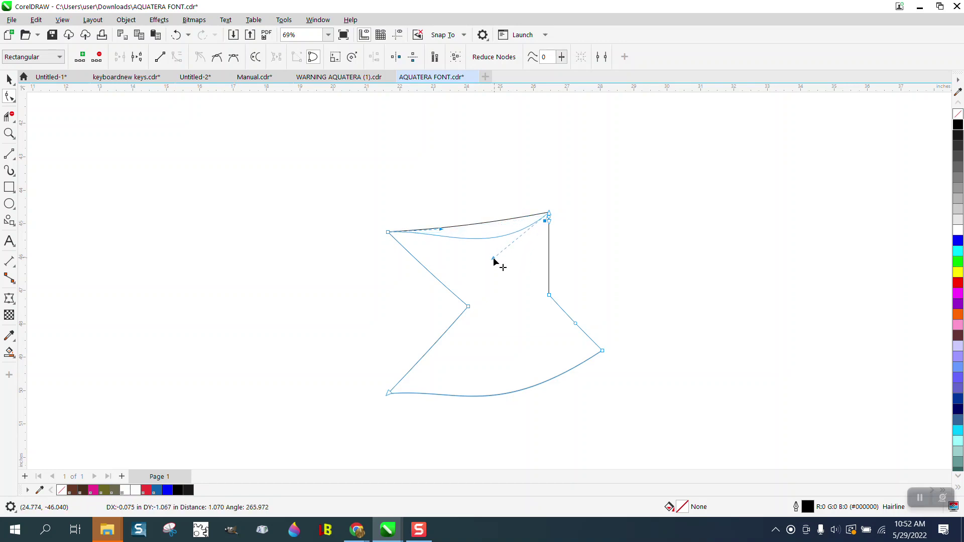
{"action": "left_click", "coordinate": [469, 308]}
{"action": "left_click_drag", "start_coordinate": [456, 345], "coordinate": [463, 347]}
{"action": "left_click_drag", "start_coordinate": [443, 289], "coordinate": [452, 312]}
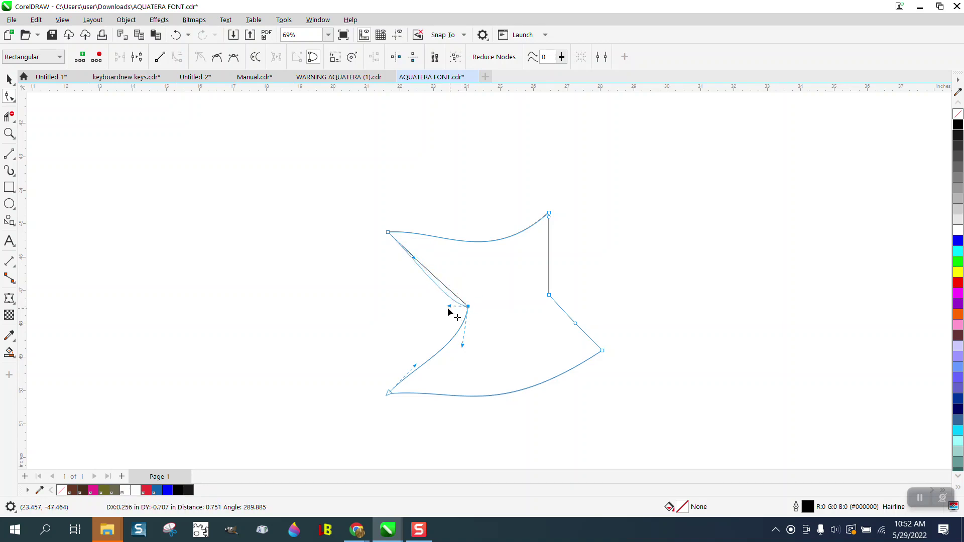
Step: Move the curved tail up and delete the banner's original left tail
{"action": "left_click", "coordinate": [9, 80]}
{"action": "left_click_drag", "start_coordinate": [453, 311], "coordinate": [272, 215]}
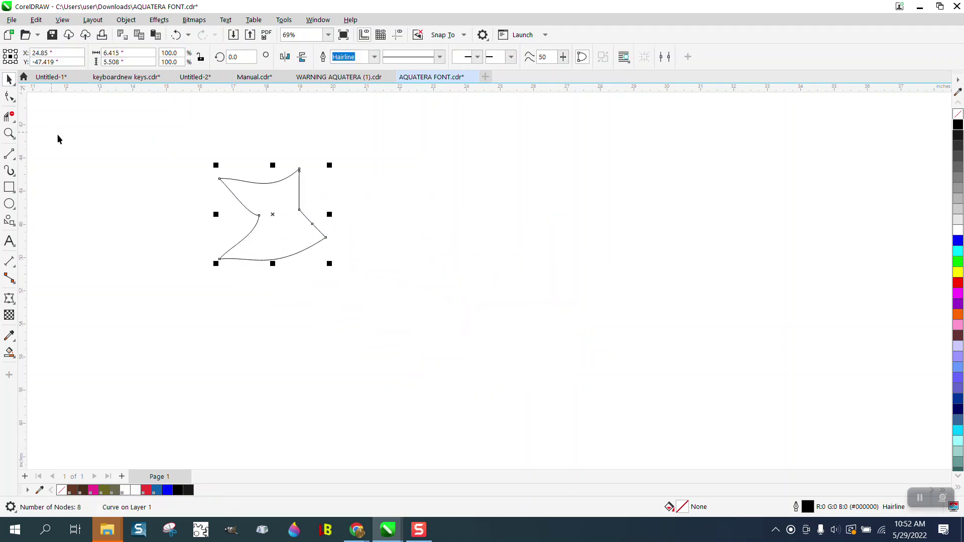
{"action": "scroll", "coordinate": [517, 356], "scroll_direction": "down", "scroll_amount": 1}
{"action": "left_click", "coordinate": [10, 116]}
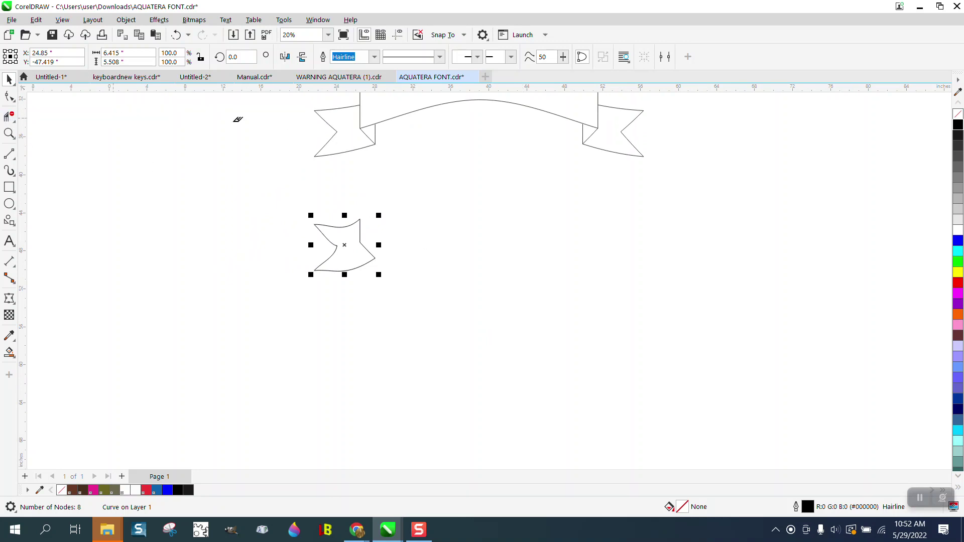
{"action": "left_click", "coordinate": [343, 151]}
Step: Nudge the curved tail onto the banner's left end and zoom in on it
{"action": "left_click", "coordinate": [10, 80]}
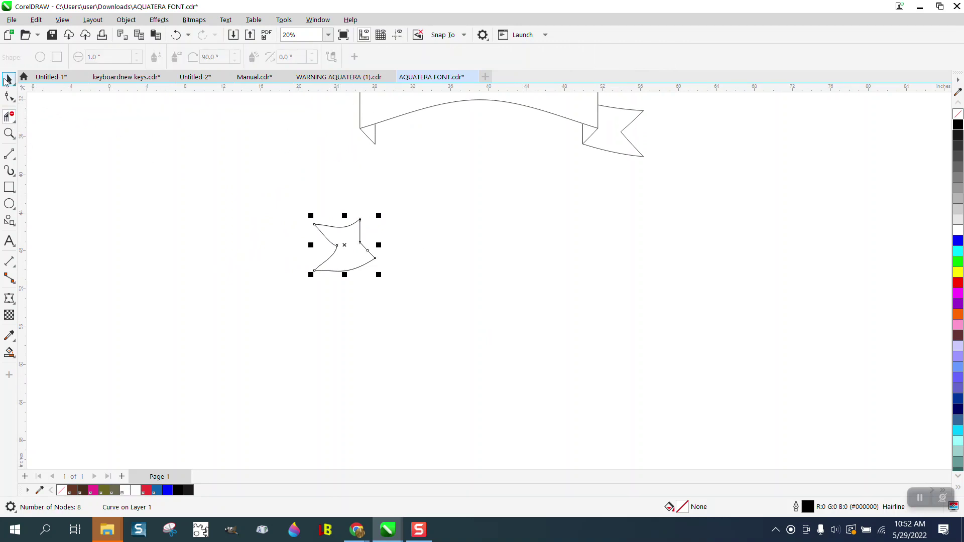
{"action": "key", "text": "Up"}
{"action": "scroll", "coordinate": [384, 318], "scroll_direction": "down", "scroll_amount": 1}
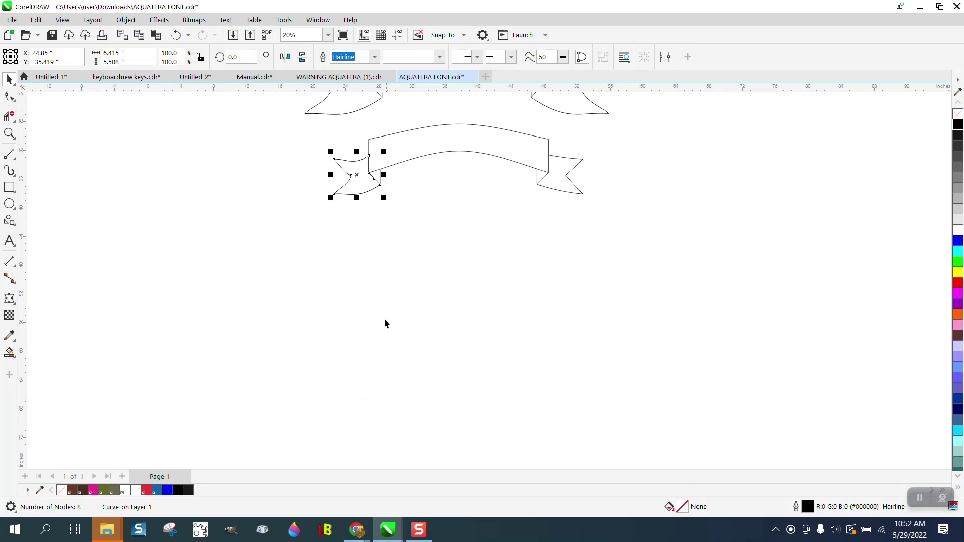
{"action": "left_click", "coordinate": [10, 134]}
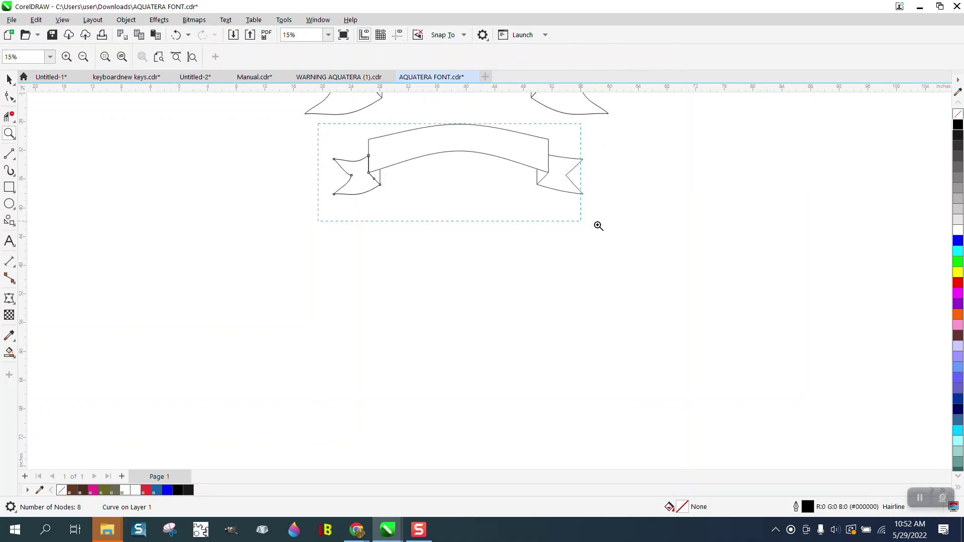
{"action": "left_click_drag", "start_coordinate": [320, 125], "coordinate": [599, 227]}
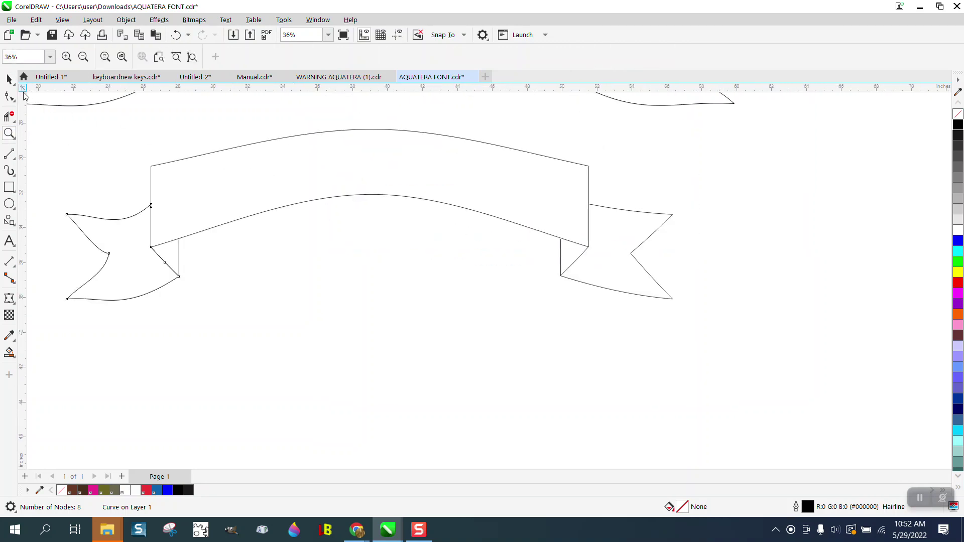
{"action": "left_click", "coordinate": [10, 80]}
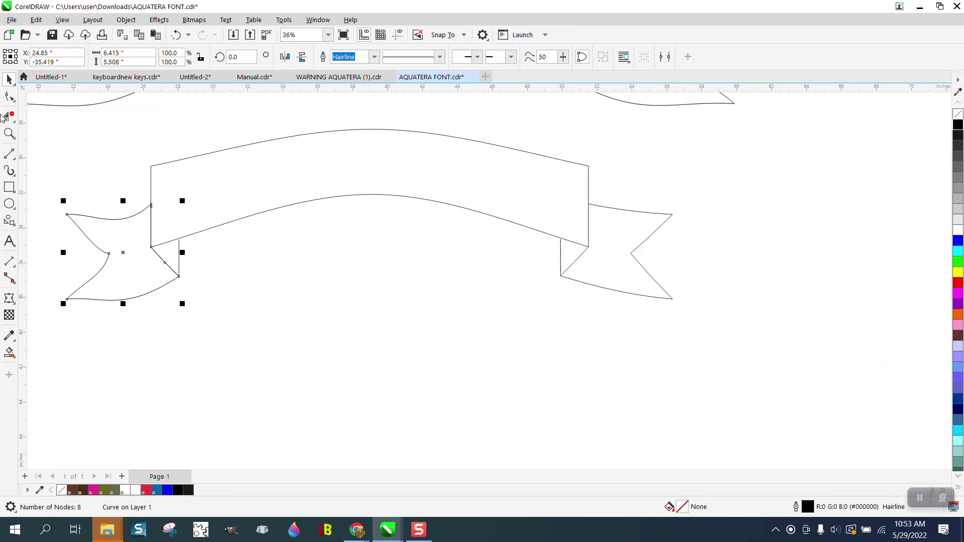
Step: Duplicate the curved left tail and mirror the copy horizontally
{"action": "left_click", "coordinate": [10, 97]}
{"action": "left_click", "coordinate": [109, 255]}
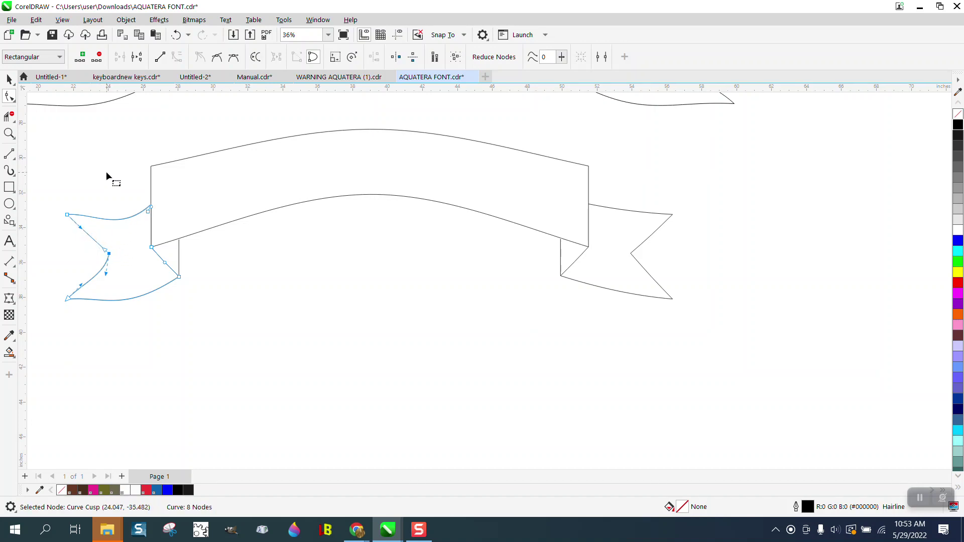
{"action": "left_click", "coordinate": [117, 182]}
{"action": "left_click", "coordinate": [10, 80]}
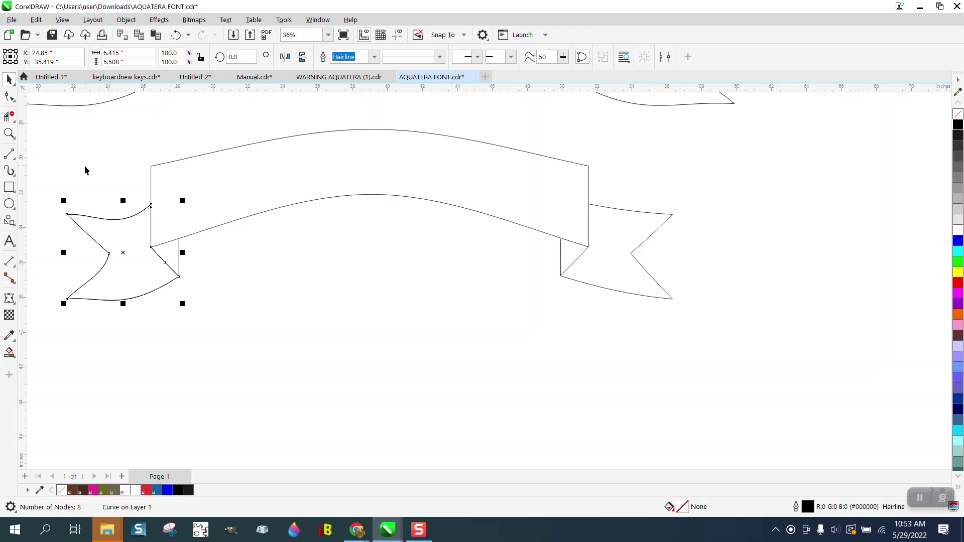
{"action": "key", "text": "ctrl+d"}
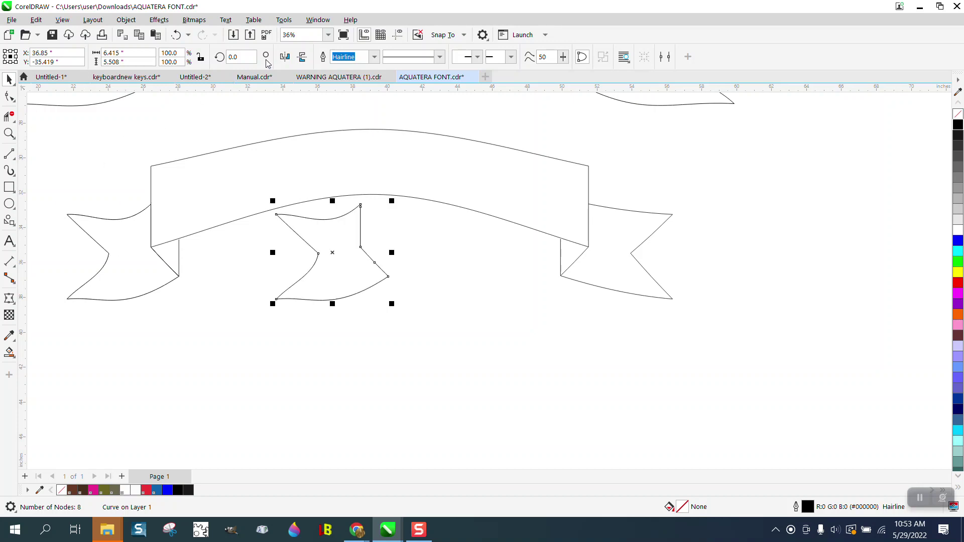
{"action": "left_click", "coordinate": [286, 57]}
Step: Delete the old right tail and fit the mirrored copy onto the banner's right end
{"action": "left_click", "coordinate": [10, 114]}
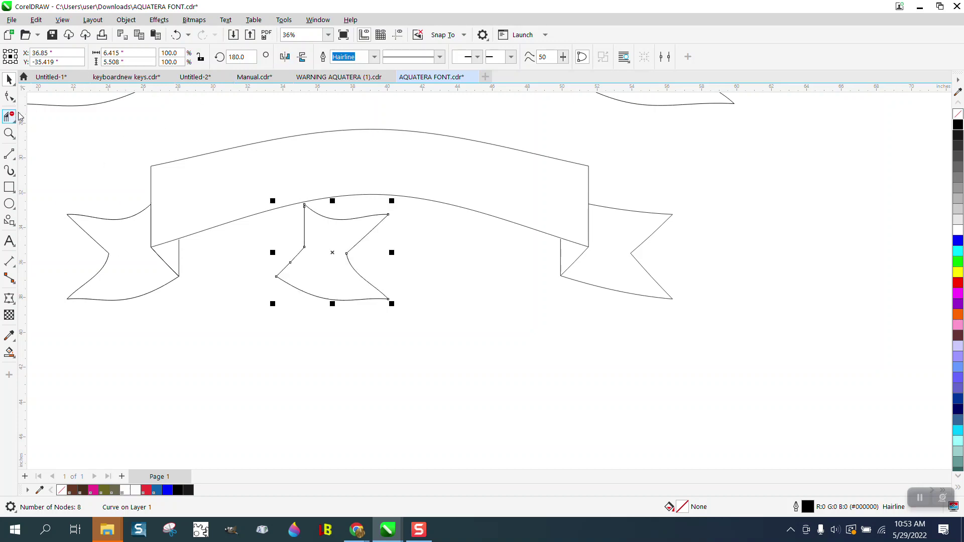
{"action": "left_click_drag", "start_coordinate": [619, 187], "coordinate": [620, 335]}
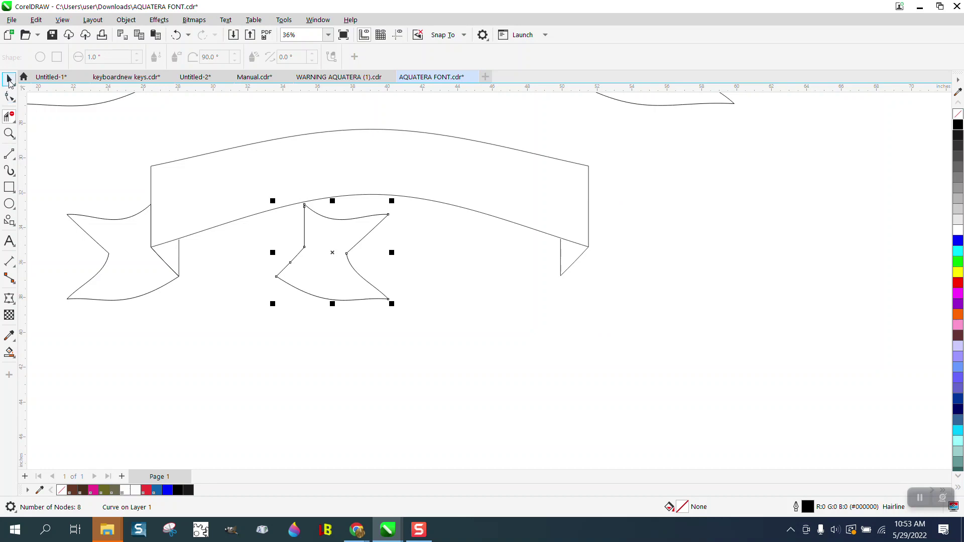
{"action": "left_click", "coordinate": [10, 80]}
{"action": "key", "text": "shift+Right"}
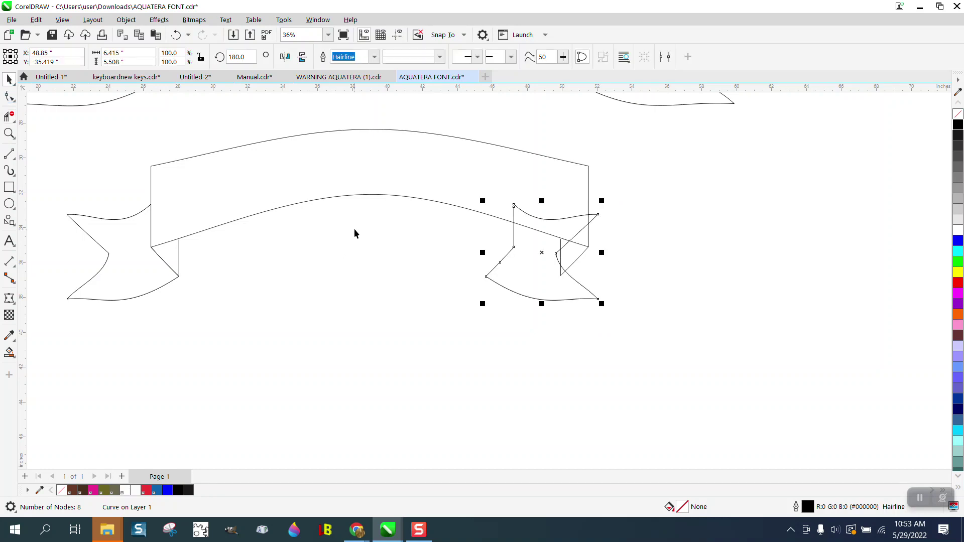
{"action": "key", "text": "shift+Right"}
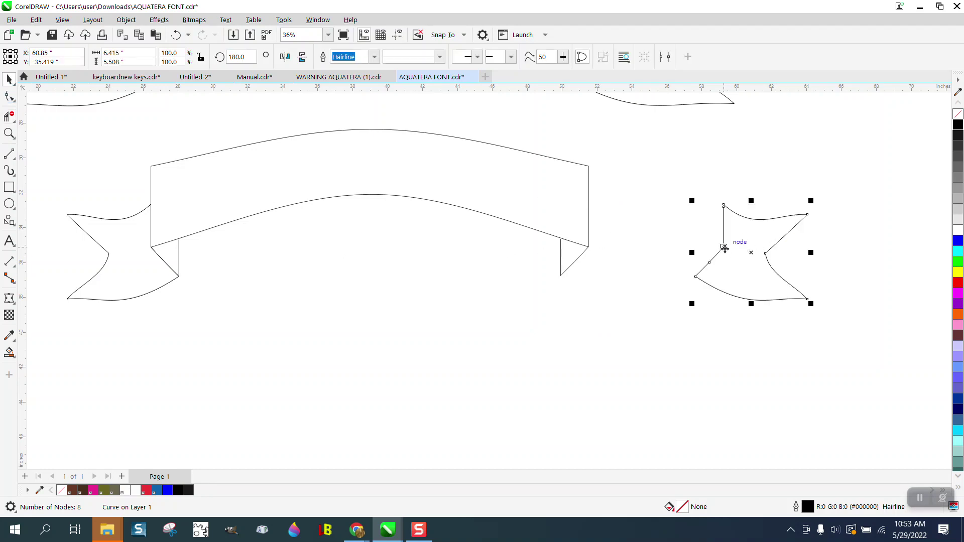
{"action": "left_click_drag", "start_coordinate": [724, 249], "coordinate": [591, 249]}
{"action": "key", "text": "Escape"}
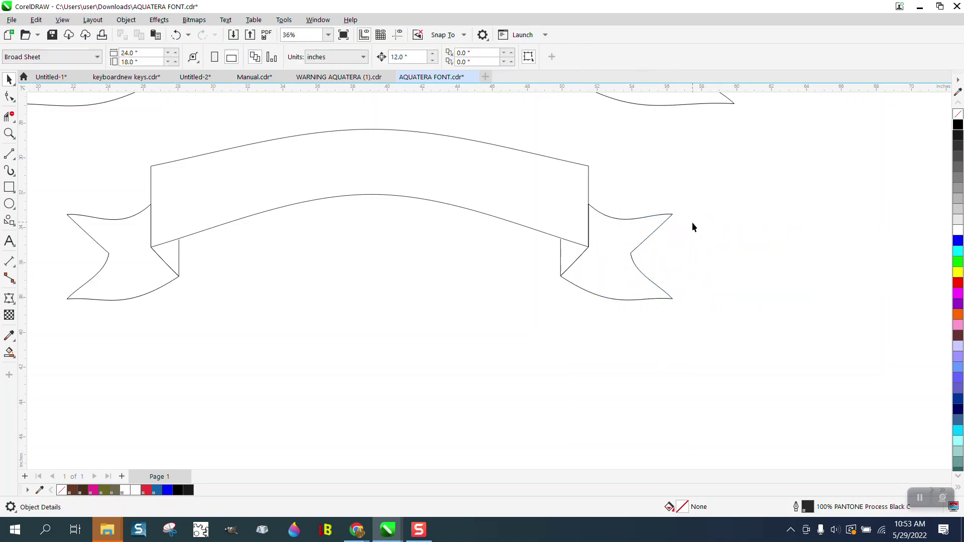
{"action": "key", "text": "F4"}
{"action": "scroll", "coordinate": [688, 226], "scroll_direction": "down", "scroll_amount": 1}
{"action": "scroll", "coordinate": [686, 232], "scroll_direction": "down", "scroll_amount": 1}
{"action": "scroll", "coordinate": [686, 235], "scroll_direction": "down", "scroll_amount": 1}
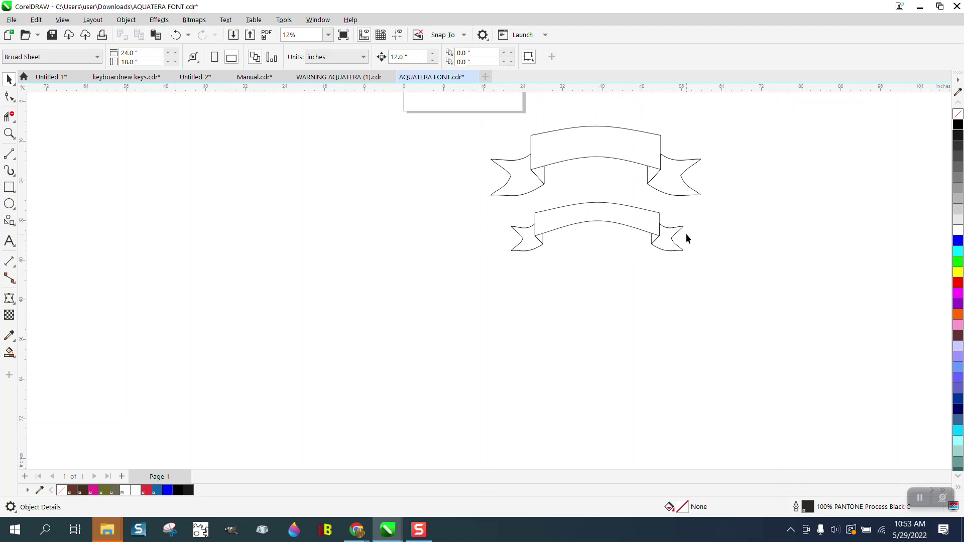